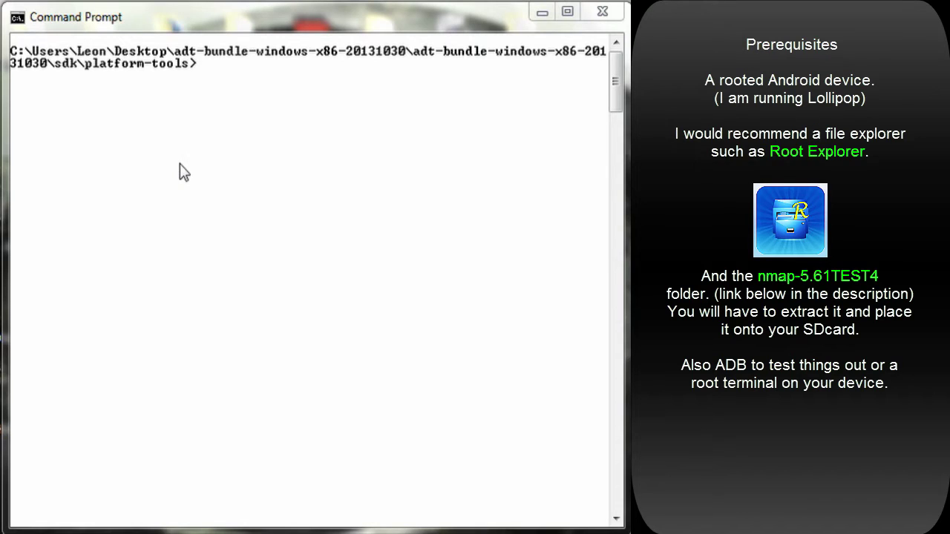
Step: Connect ADB to the Android device at 192.168.10.4
type("cls")
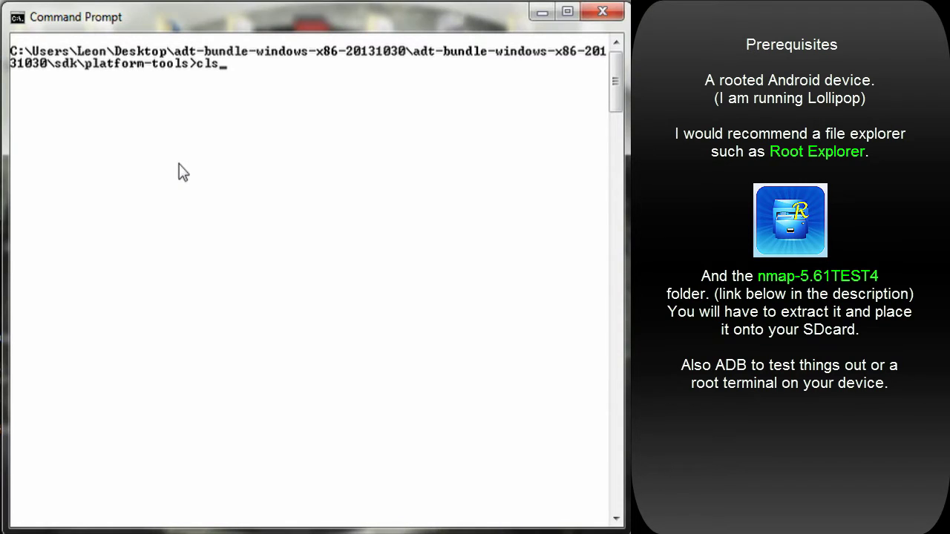
key("Up")
key("Up")
key("Up")
key("Return")
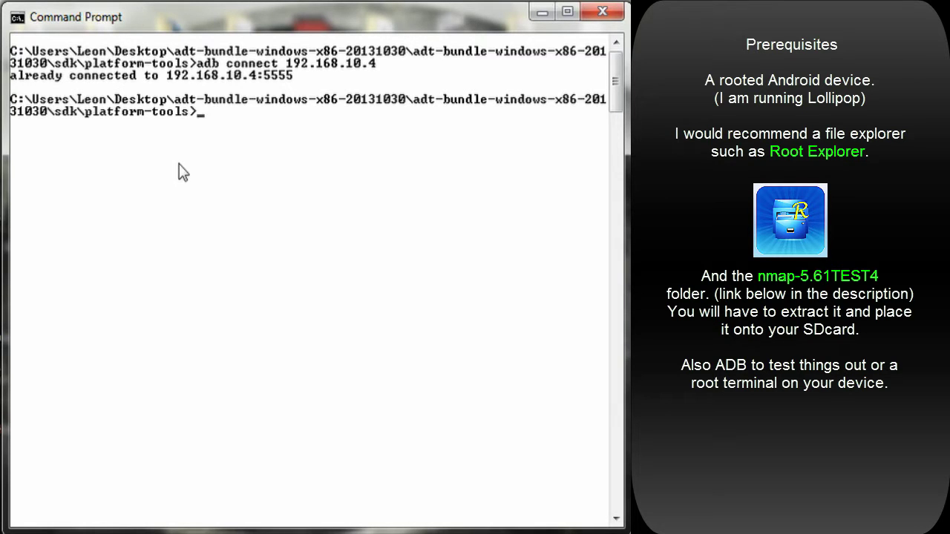
Step: Start an adb shell on the connected device and list the contents of its root directory
type("adb shell")
key("Return")
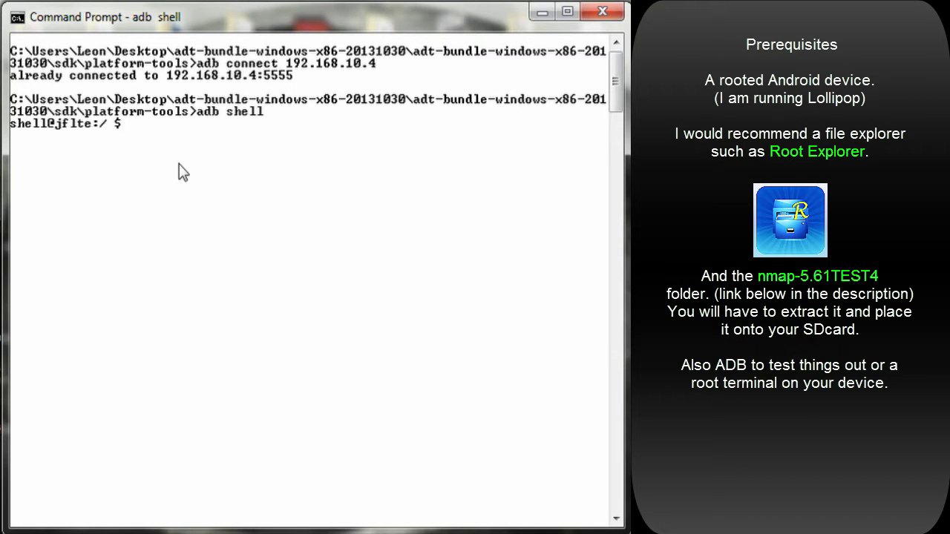
type("ls")
key("Return")
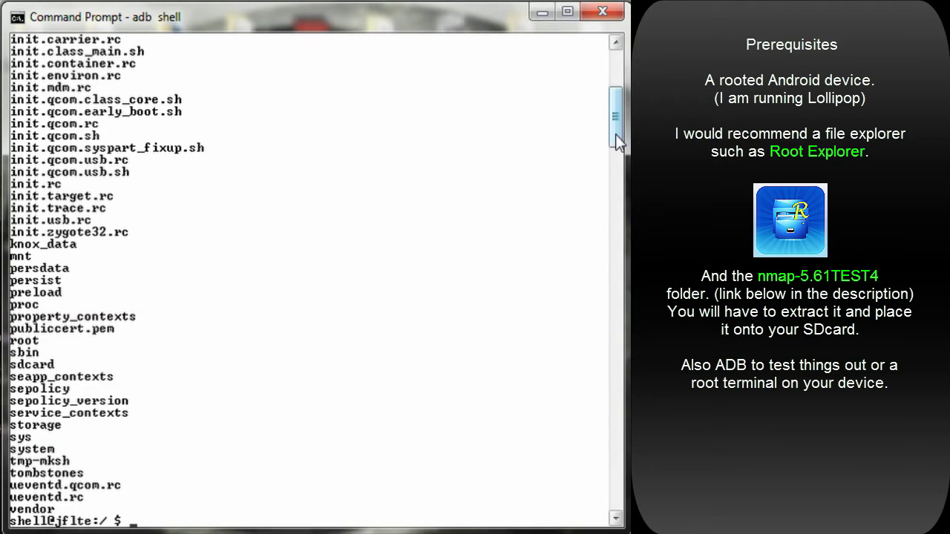
left_click_drag(615, 134, 620, 157)
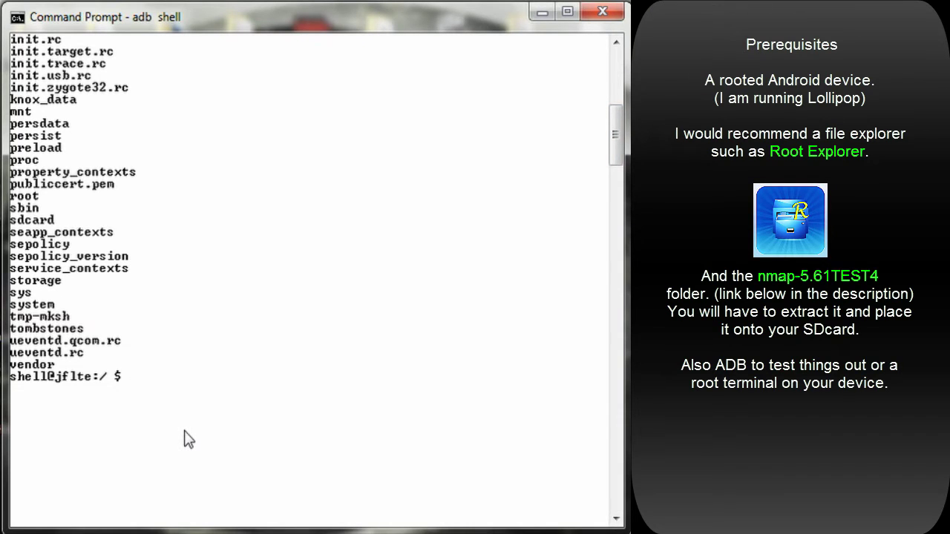
Step: Change into the device's sdcard directory and list its contents
type("d sdcarrd")
key("Return")
key("Up")
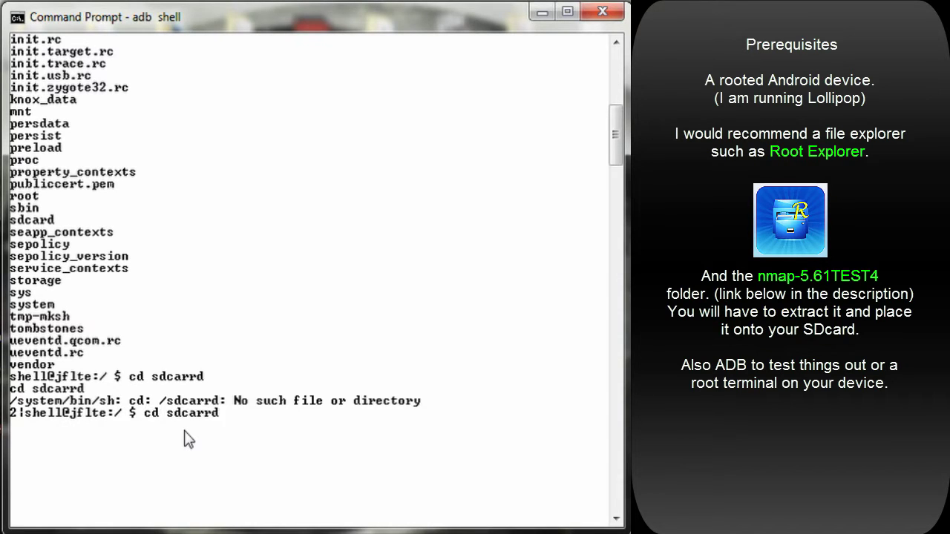
key("Left")
key("BackSpace")
key("Return")
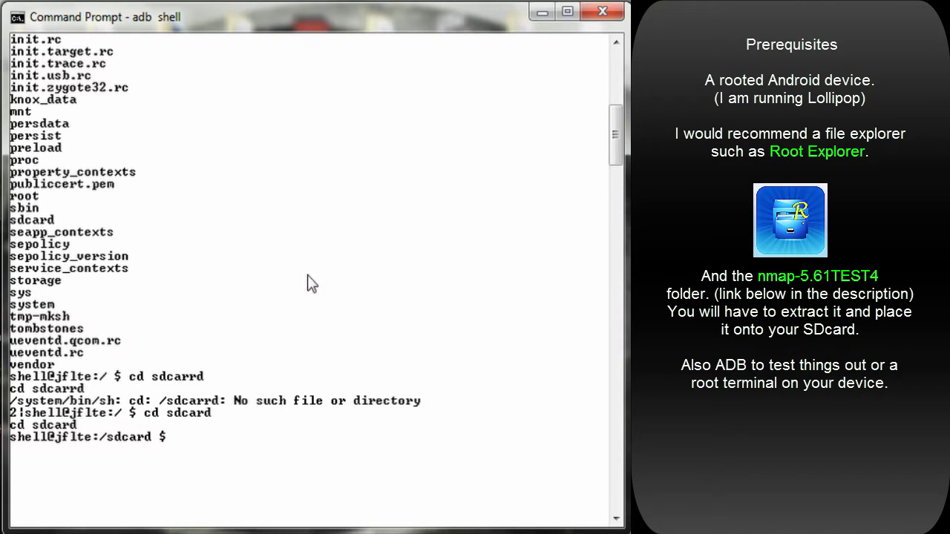
type("ls")
key("Return")
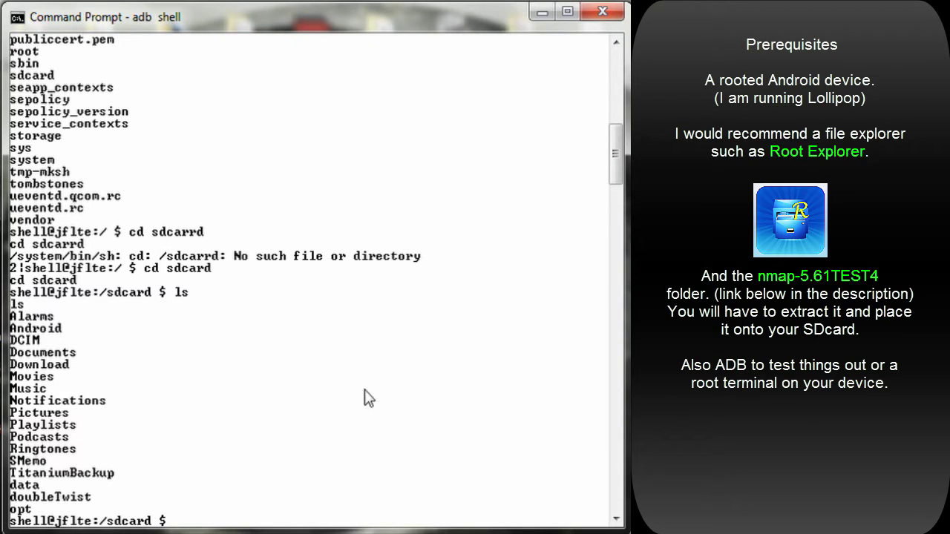
left_click_drag(617, 142, 620, 190)
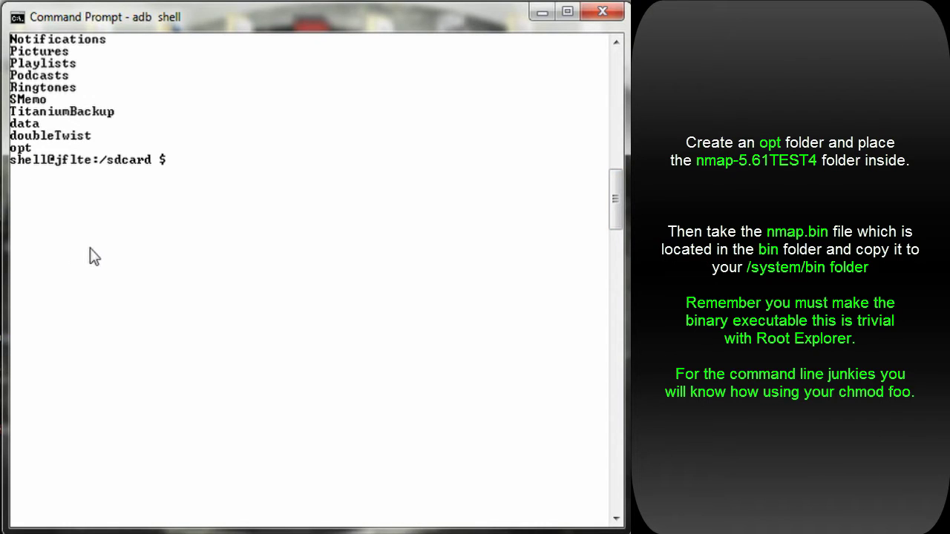
Step: Change into the opt folder on the sdcard and list its contents
type("d opt")
key("Return")
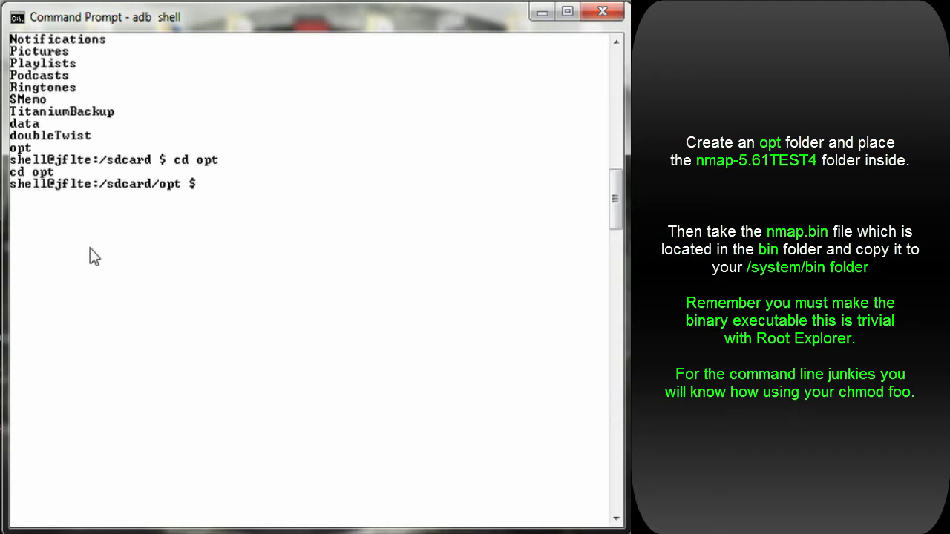
type("ls")
key("Return")
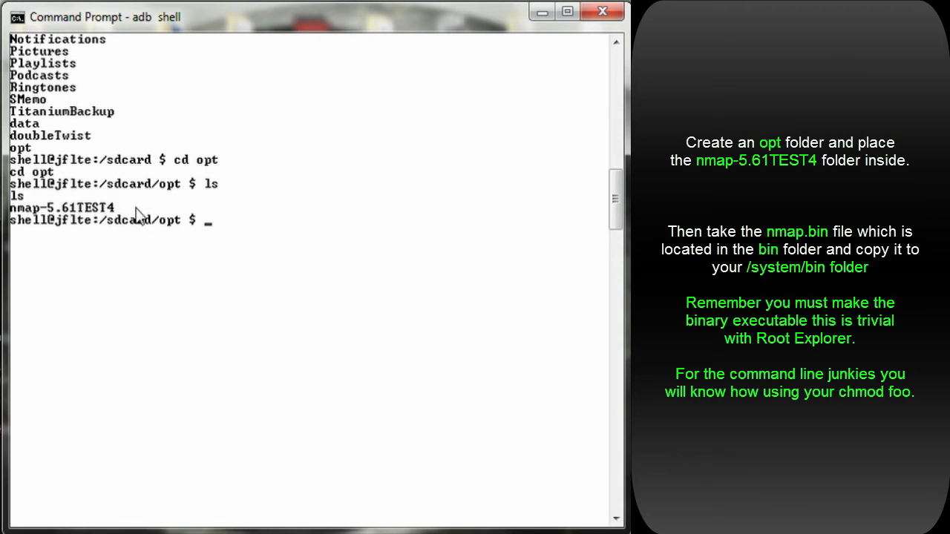
Step: Change into the nmap-5.61TEST4 folder and list its contents
type("cd nm")
key("Tab")
key("Return")
type("ls")
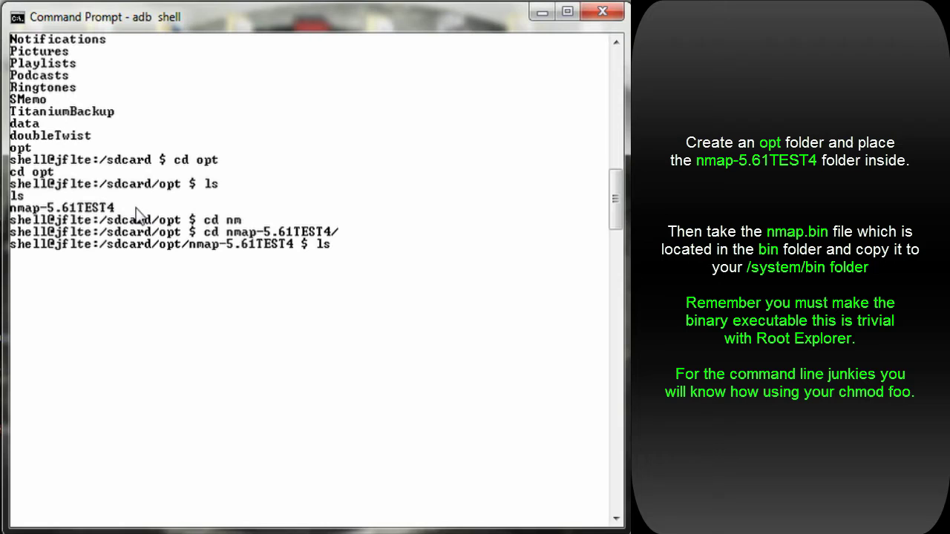
key("Return")
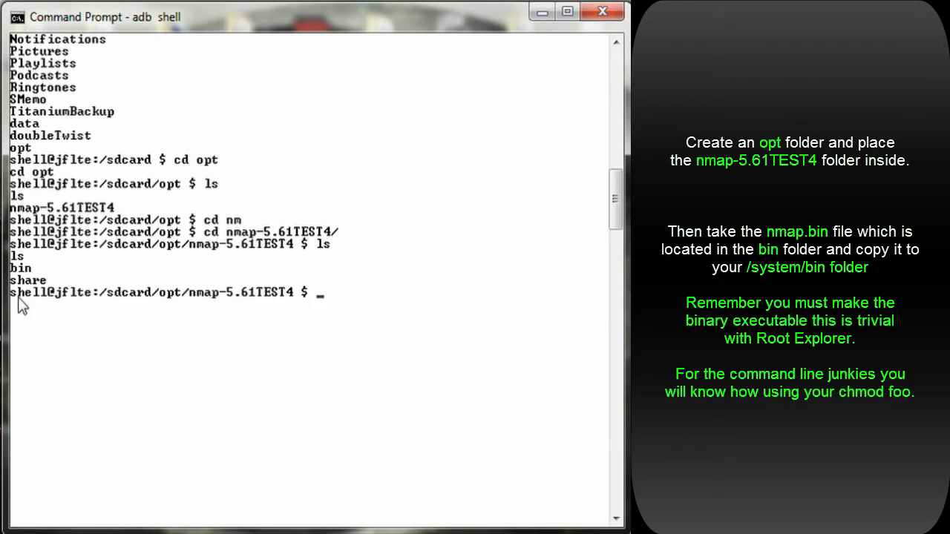
Step: Change into the bin folder of nmap-5.61TEST4 and list the binaries
type("cd bi")
key("Tab")
key("Return")
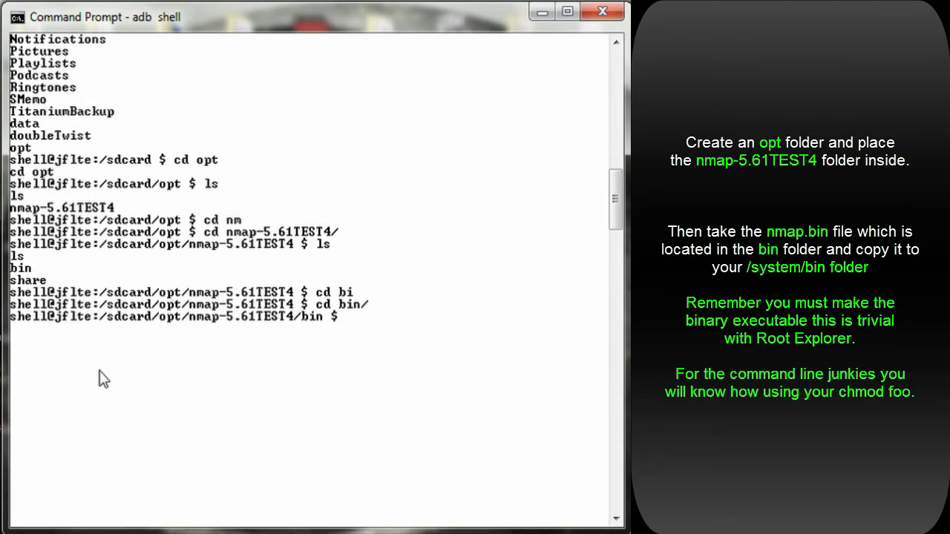
type("ls")
key("Return")
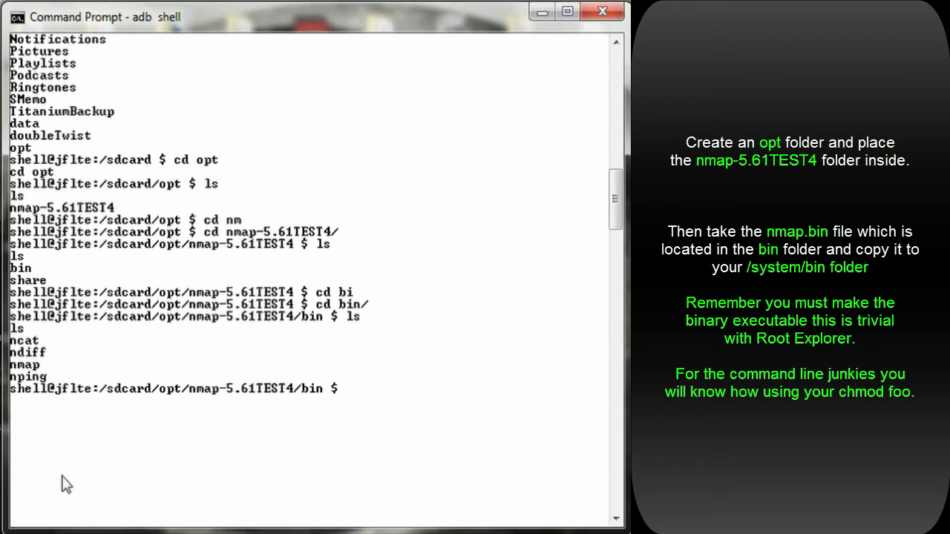
Step: Go back up through the parent directories to the device's root directory and review its listing
type("cp")
key("BackSpace")
type("mv")
key("BackSpace")
key("BackSpace")
key("BackSpace")
type("cd")
key("Return")
type("cd ..")
key("Return")
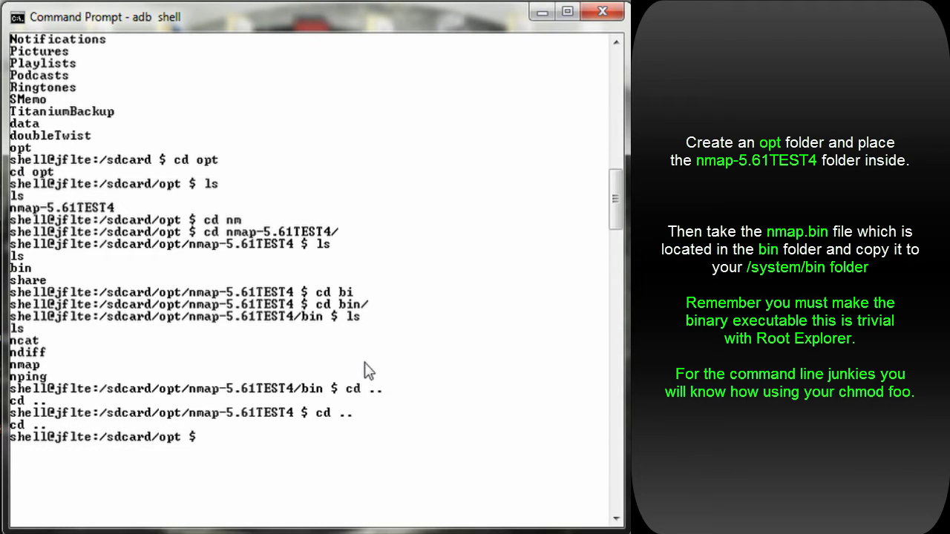
type("cd ..")
key("Return")
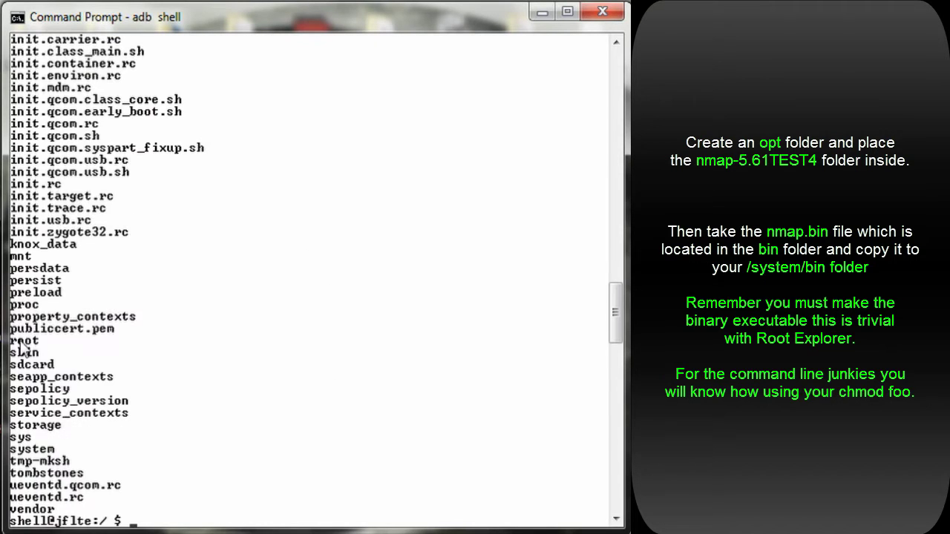
left_click_drag(614, 328, 616, 266)
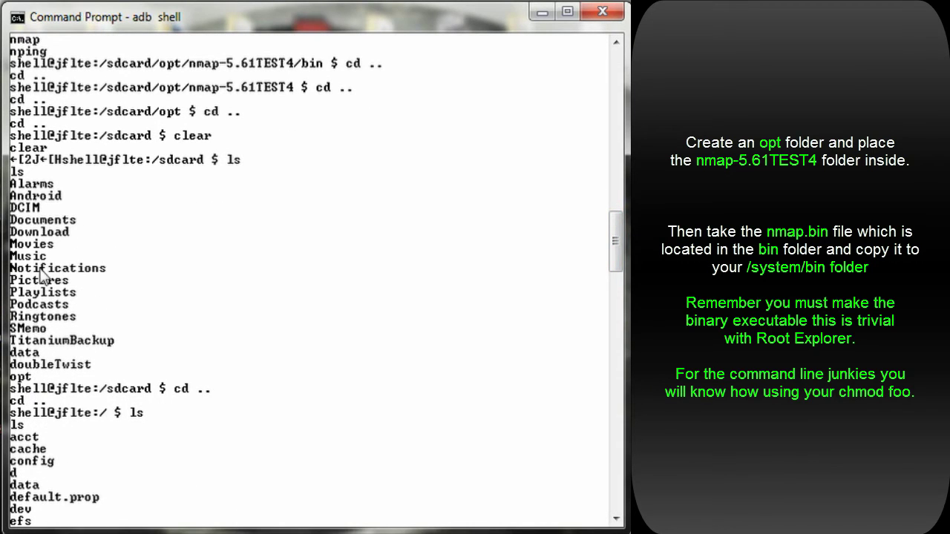
left_click_drag(616, 249, 622, 324)
Step: Change into the system directory and list its contents
type("cd system")
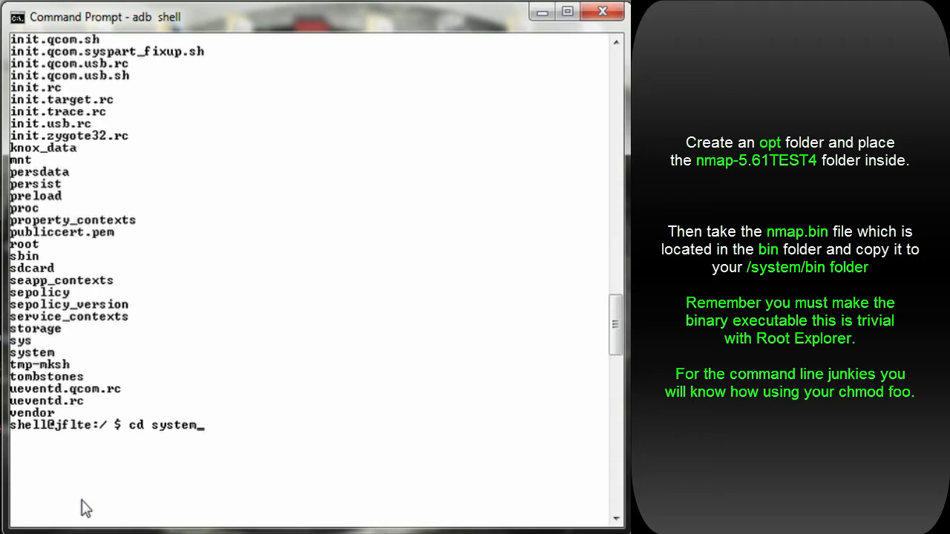
key("Return")
type("ls")
key("Return")
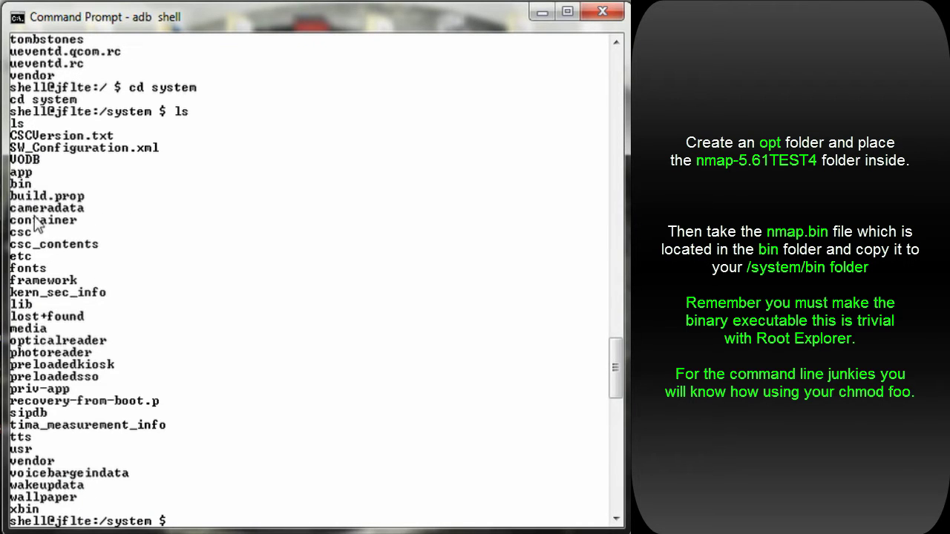
Step: Change into /system/bin and check its file listing for the nmap binary
type("cd bin")
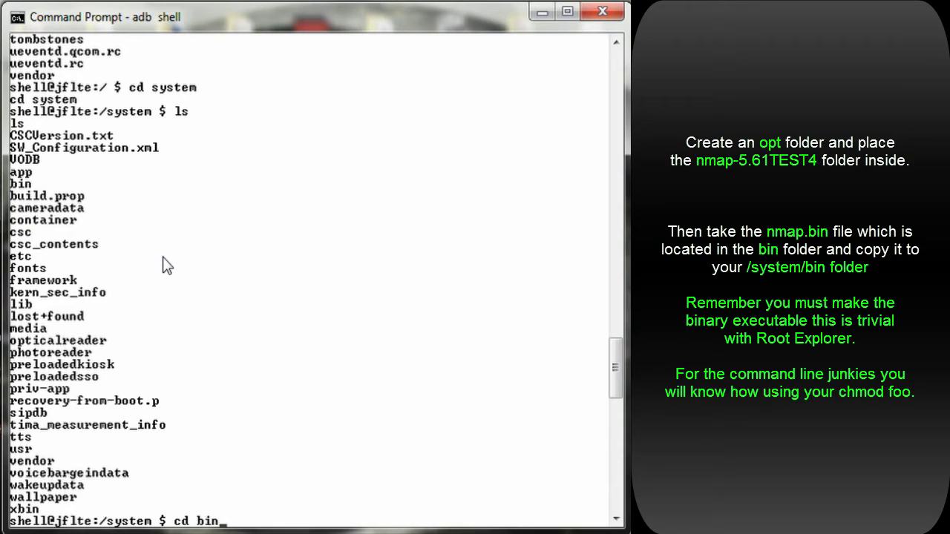
key("Return")
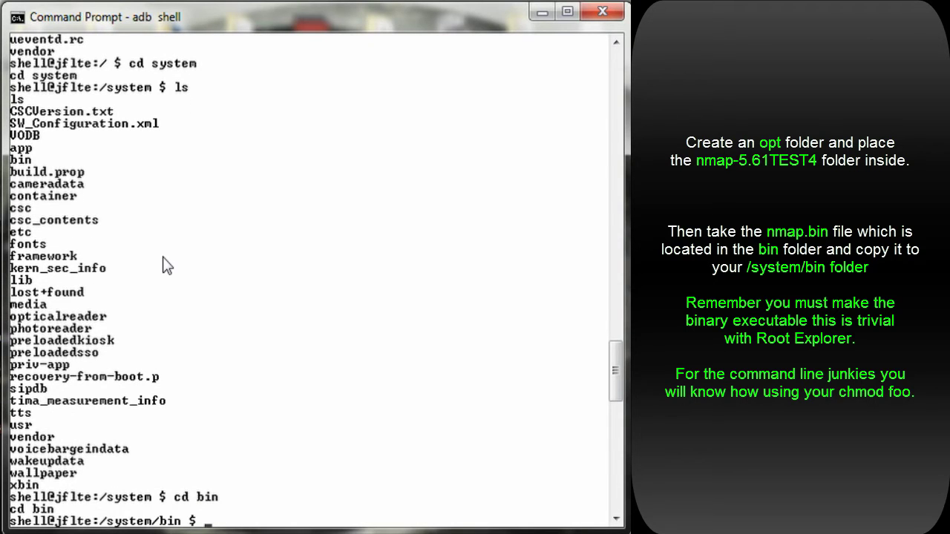
type("ls")
key("Return")
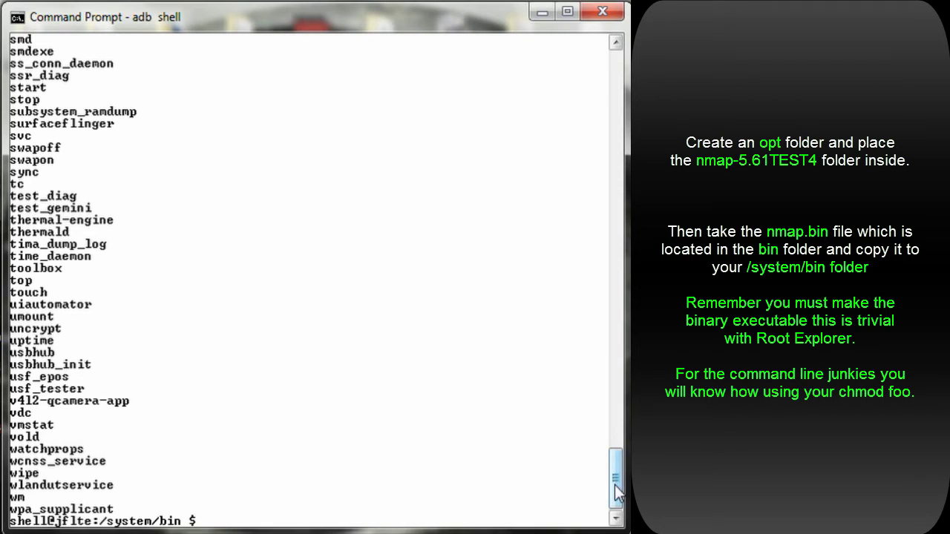
left_click_drag(622, 477, 614, 365)
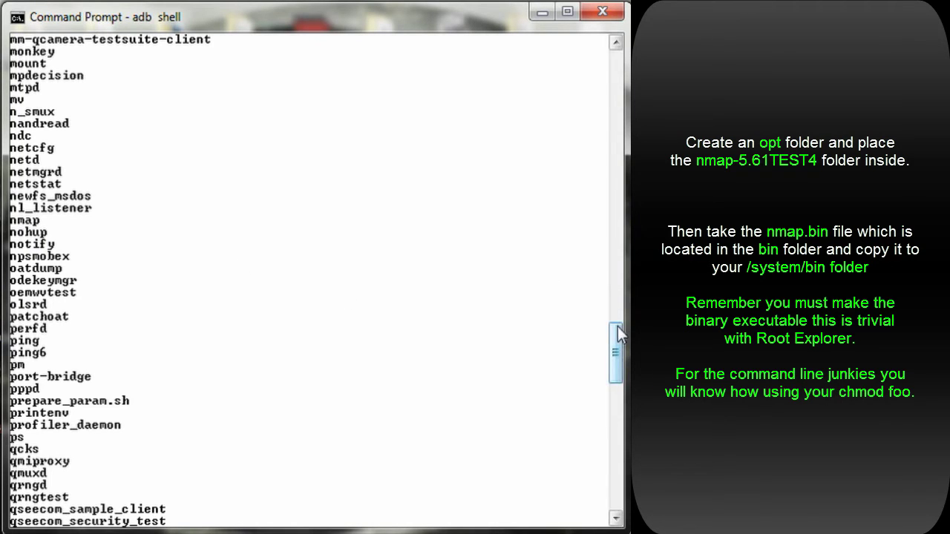
left_click_drag(615, 345, 614, 520)
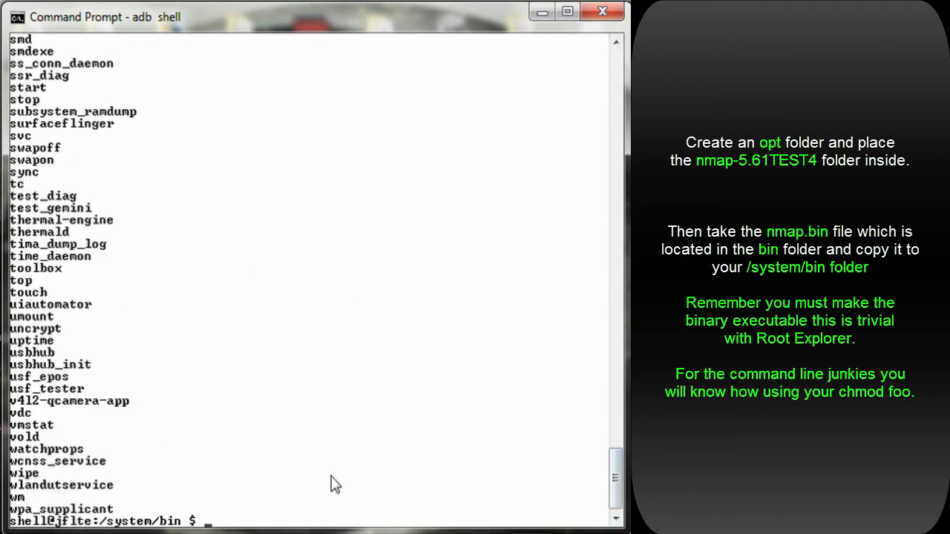
Step: Run nmap without arguments as the shell user, and again as root with su root nmap
type("map")
key("Return")
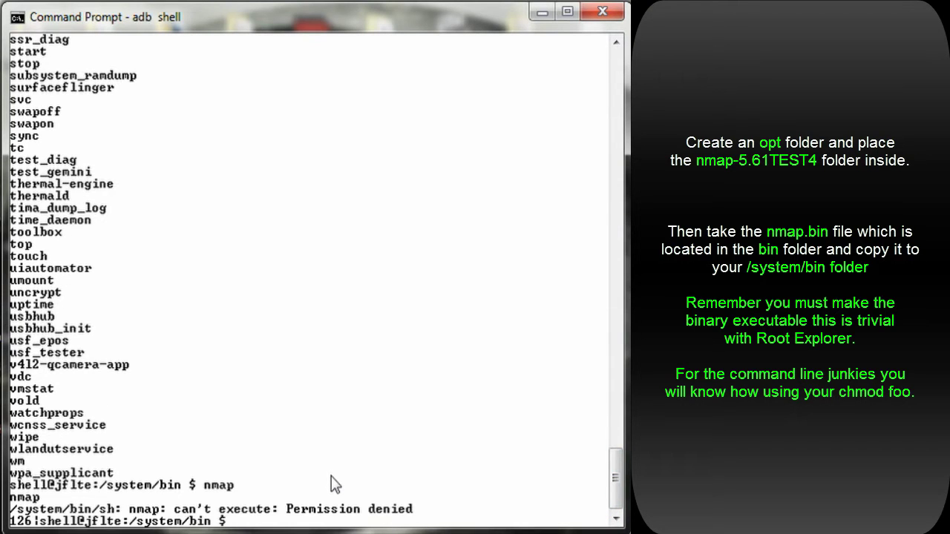
type("su")
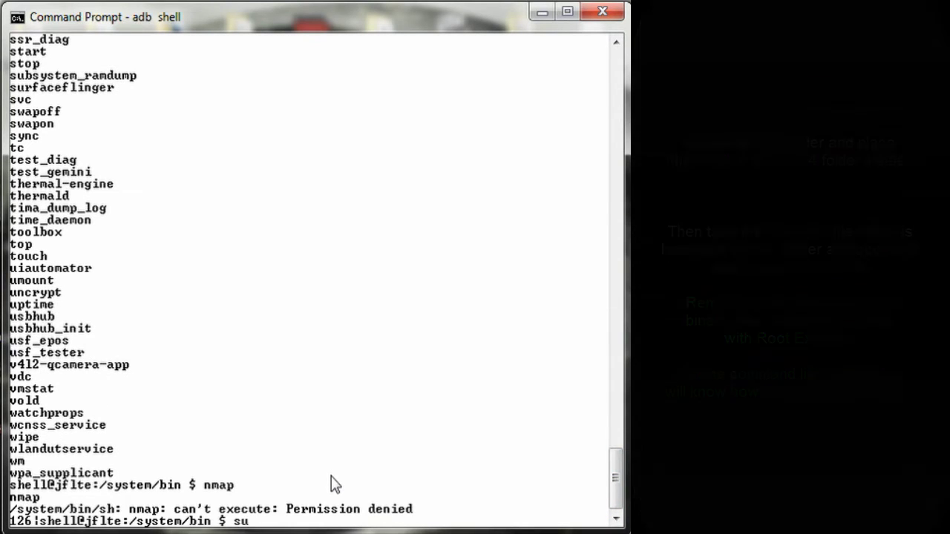
type(" root n")
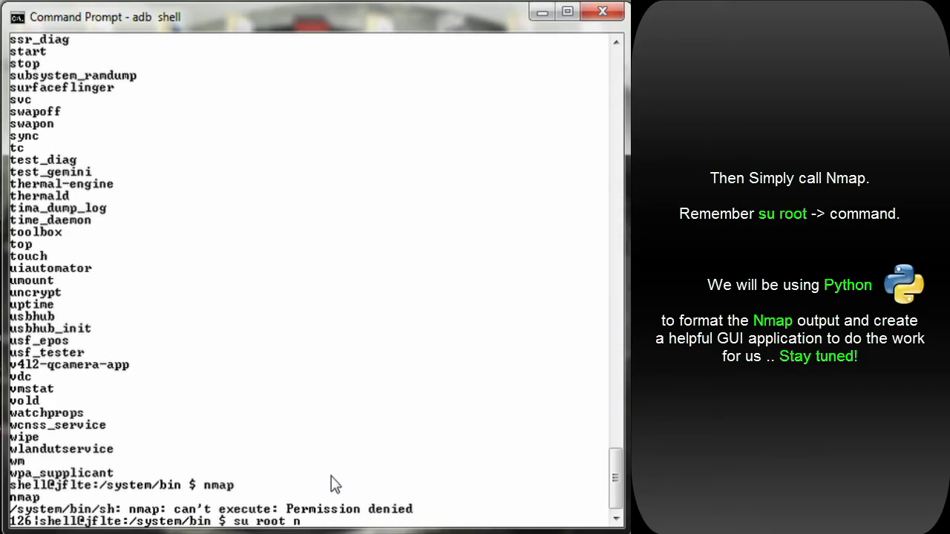
type("map")
key("Return")
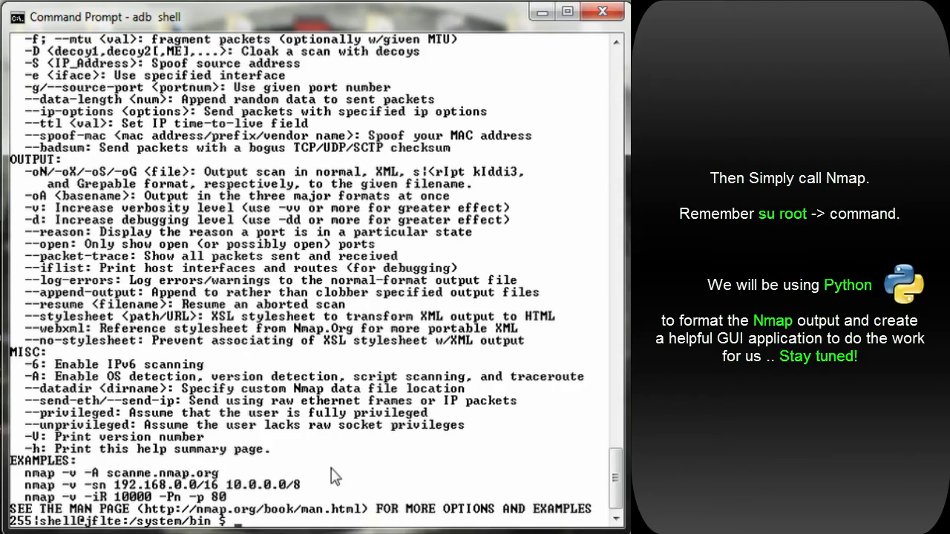
left_click_drag(609, 463, 630, 501)
Step: Try to run a ping scan as root with the command su root -sP nmap 192.168.10.254/24
type("su root nmap")
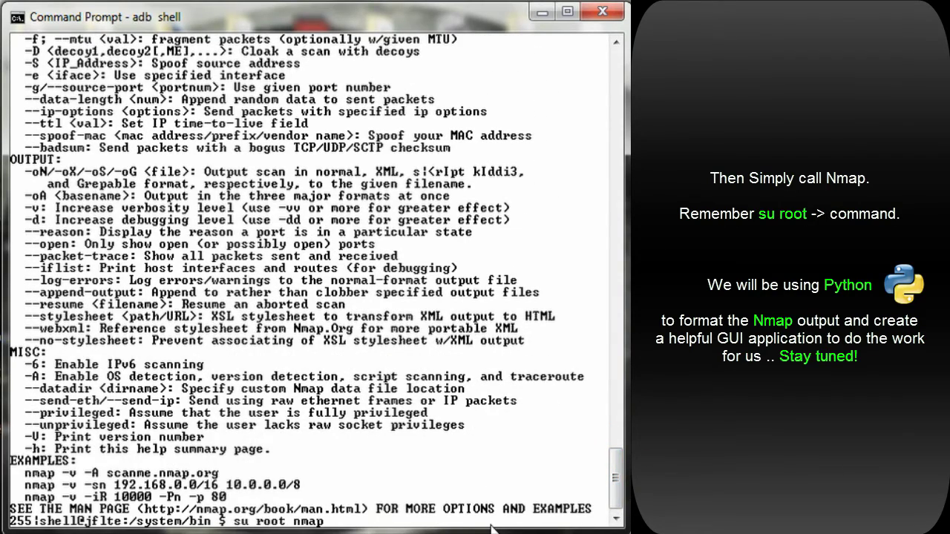
key("Left")
key("Left")
key("Left")
key("Left")
type("-sP")
key("Right")
key("Right")
key("Right")
key("Right")
type("19")
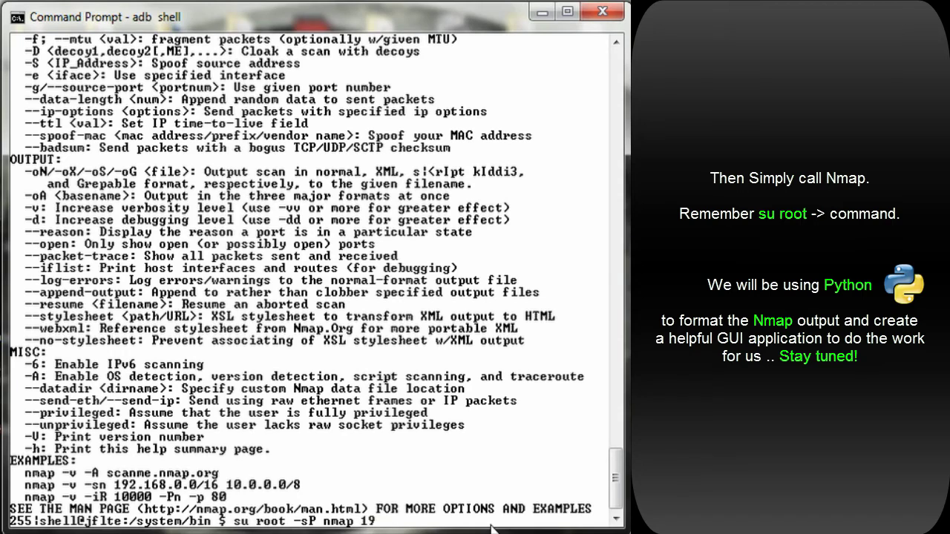
type("2.168.10.254")
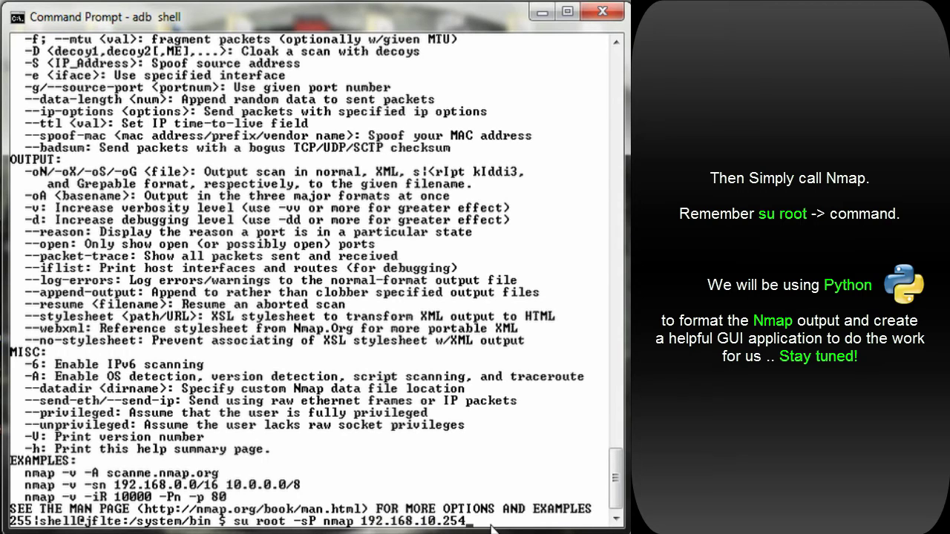
type("/24")
key("Return")
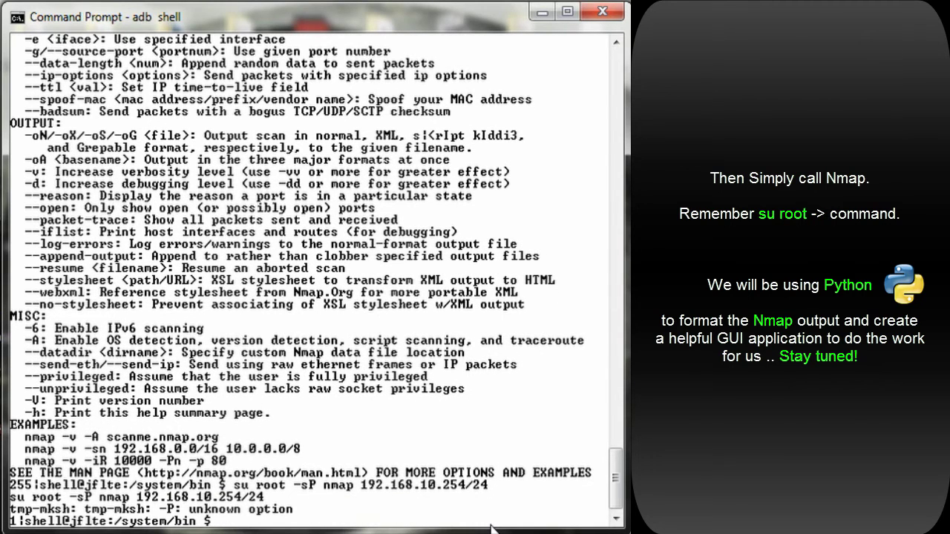
Step: Move the -sP option after nmap in the previous command and run su root nmap -sP 192.168.10.254/24
key("Up")
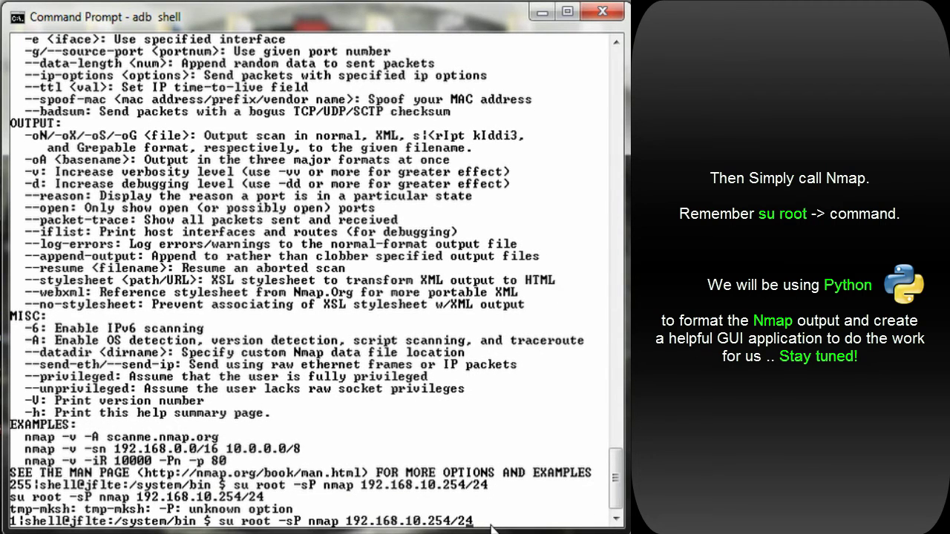
key("Left")
key("Left")
key("Left")
key("Left")
key("Left")
key("Left")
key("Left")
key("Left")
key("Left")
key("Left")
key("Left")
key("BackSpace")
key("BackSpace")
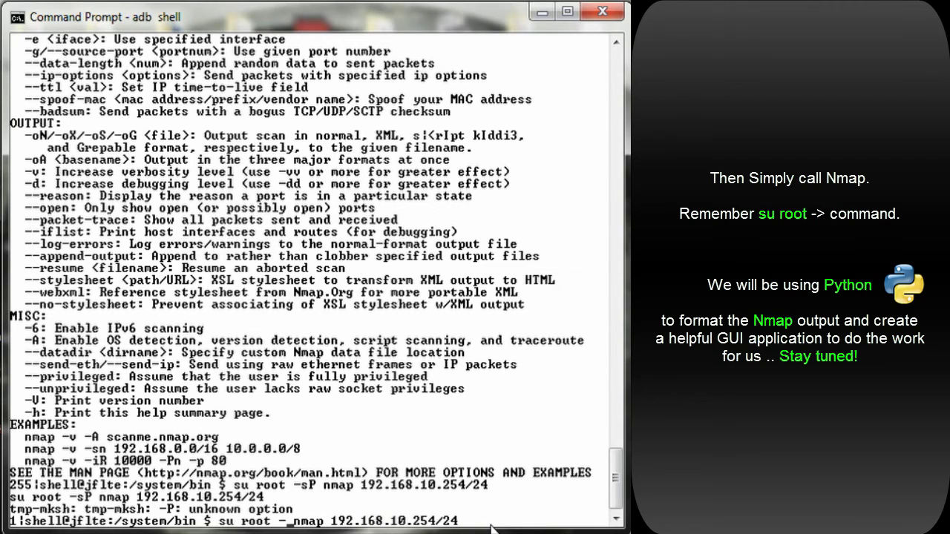
key("BackSpace")
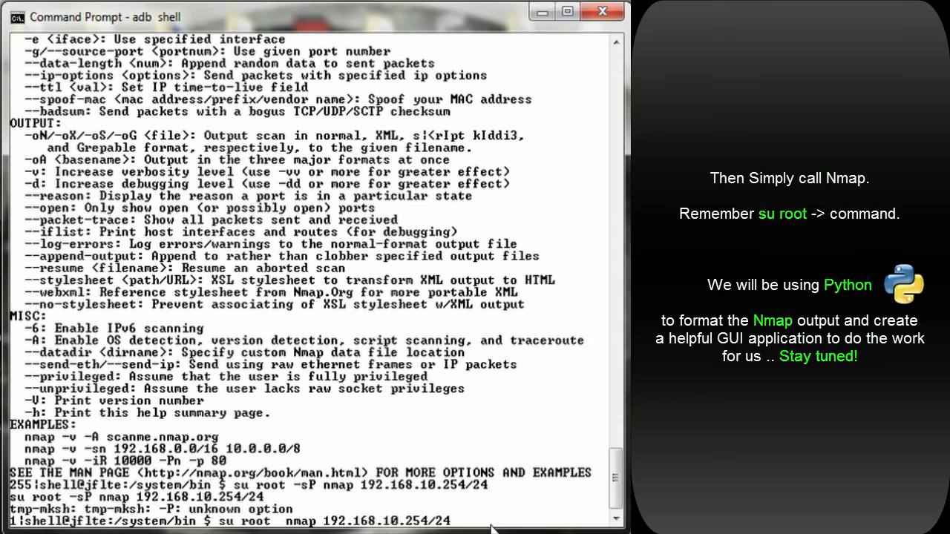
key("BackSpace")
key("BackSpace")
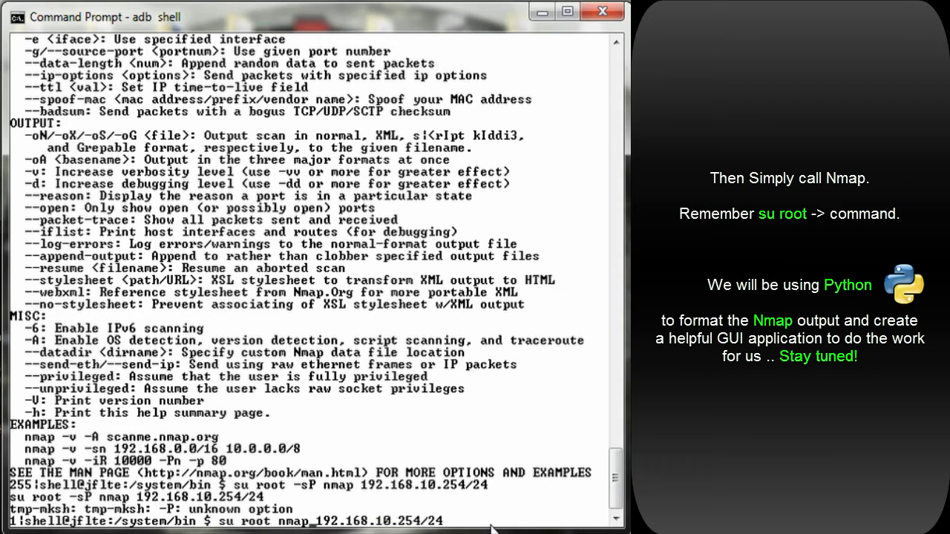
type("-sP")
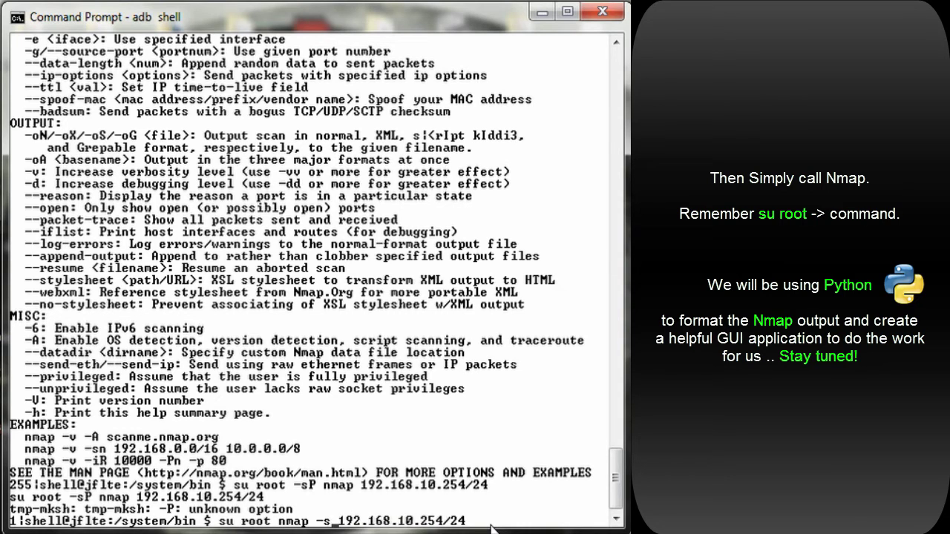
key("Return")
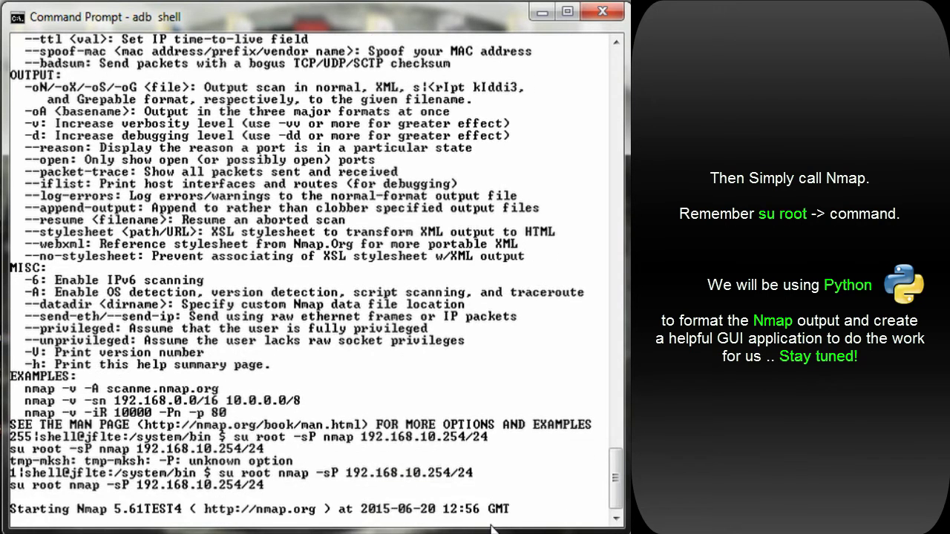